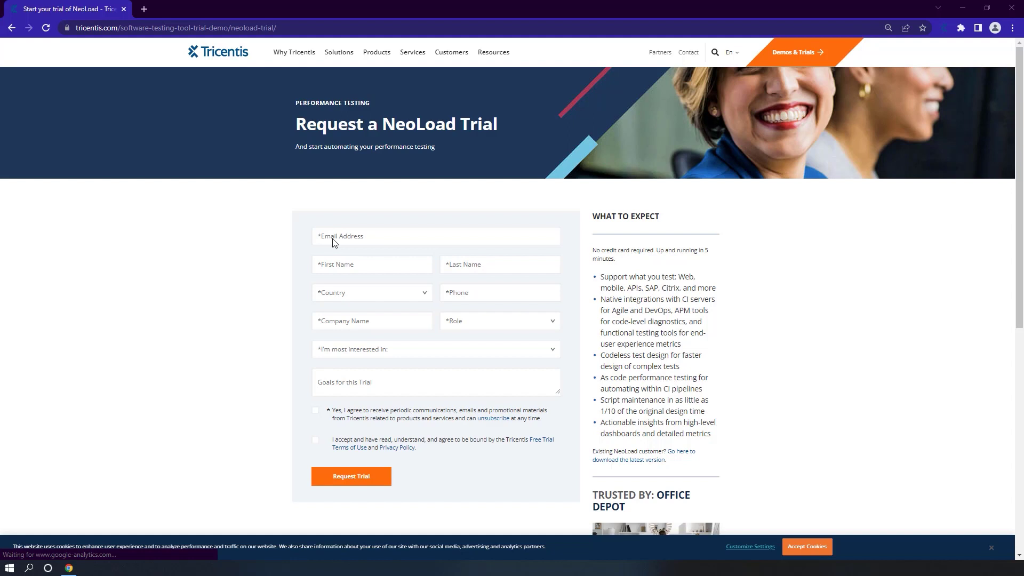
- Complete and submit the NeoLoad trial form, then follow the welcome email's SaaS test-drive link
left_click(334, 242)
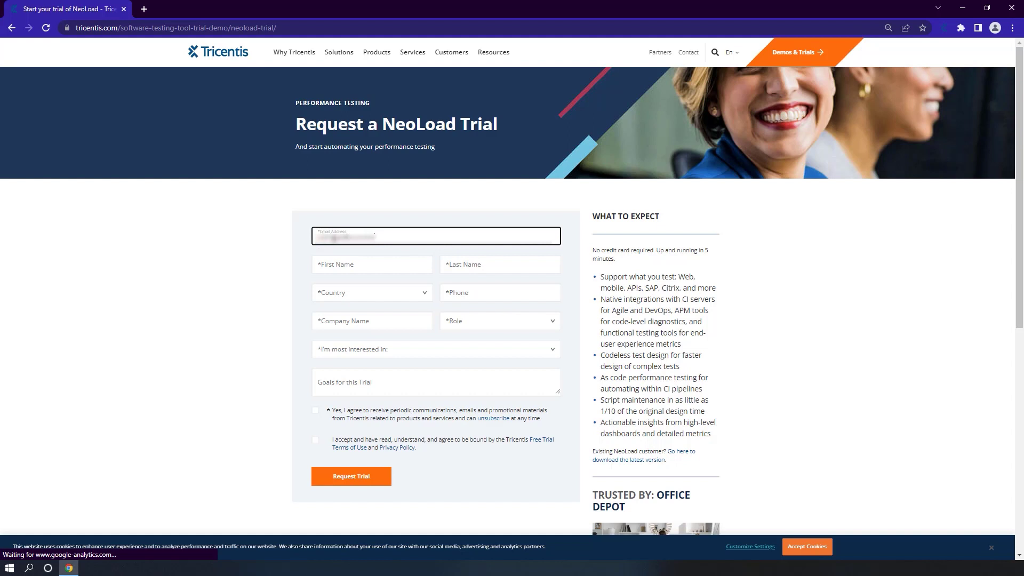
key("Tab")
key("Tab")
key("Tab")
key("Tab")
type("9876543210")
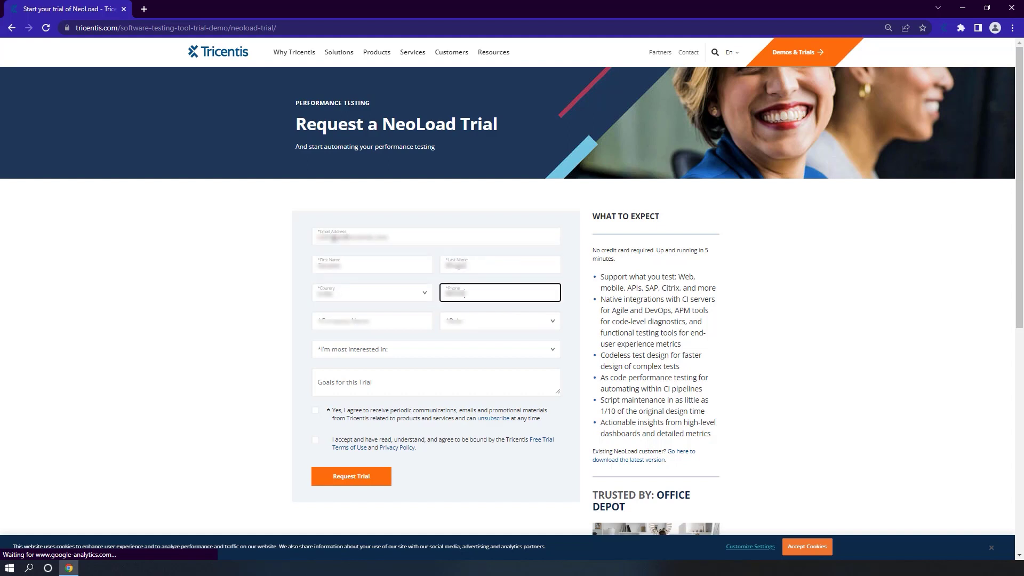
key("Tab")
type("Tricentis")
key("Tab")
key("Tab")
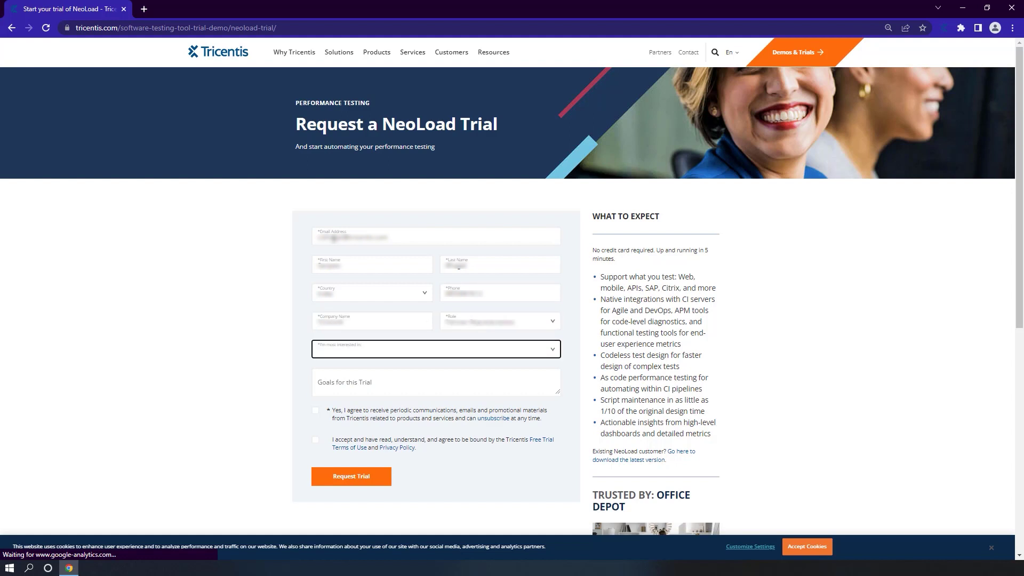
key("Tab")
type("Learnin")
left_click(345, 479)
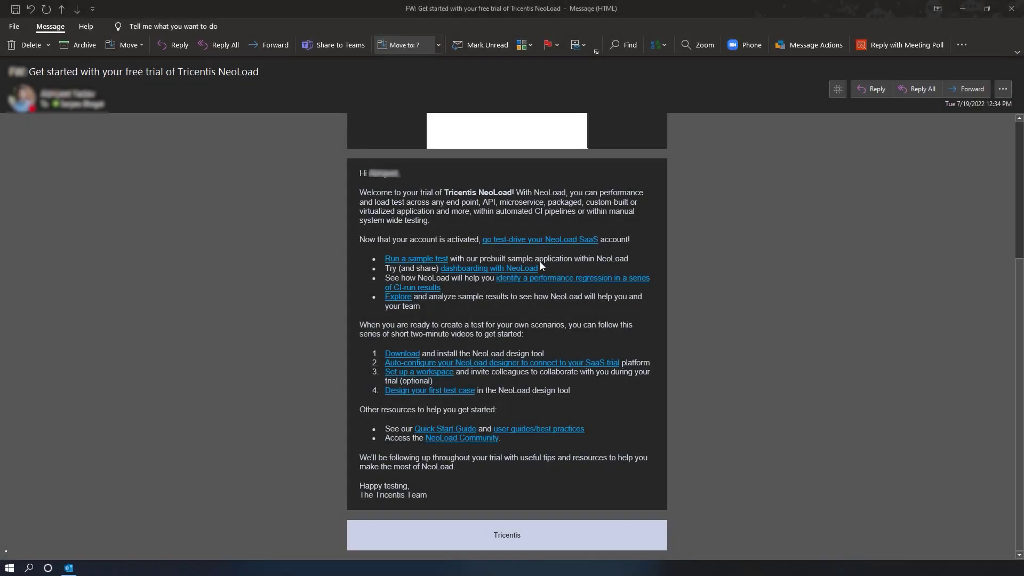
left_click(534, 244)
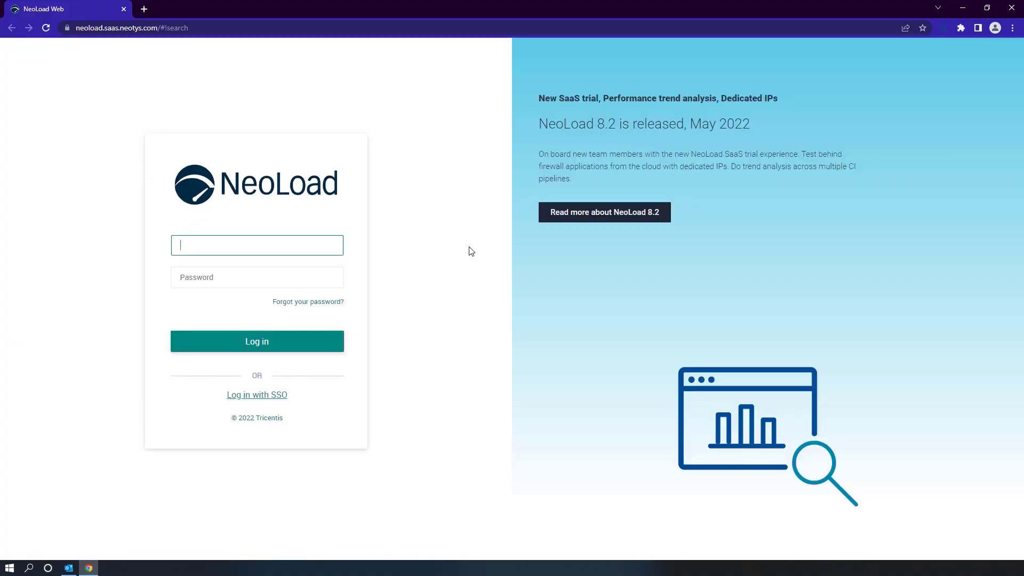
type("user@example.com")
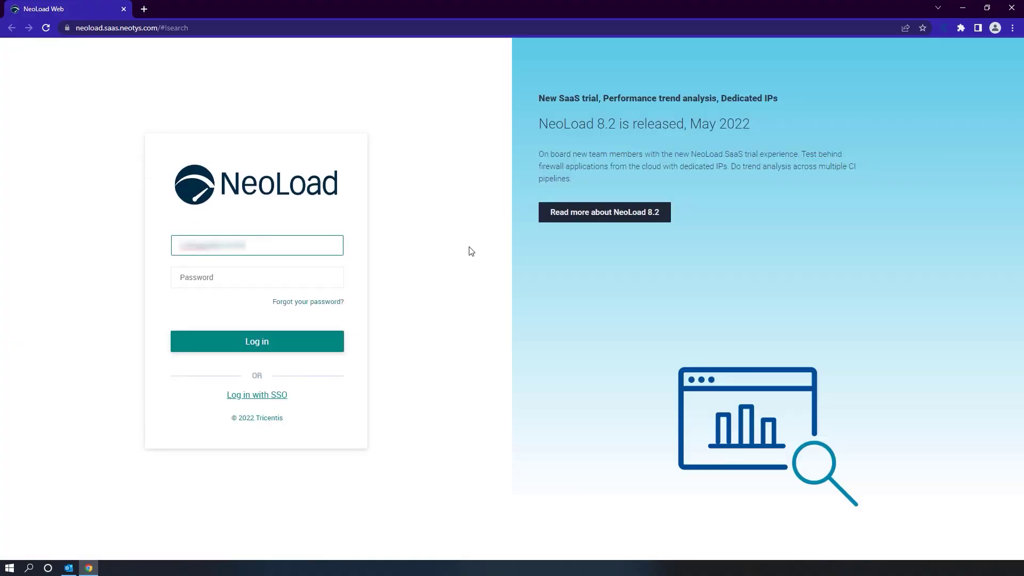
- Request a password reset link for the trial account's email
key("Tab")
type("****************")
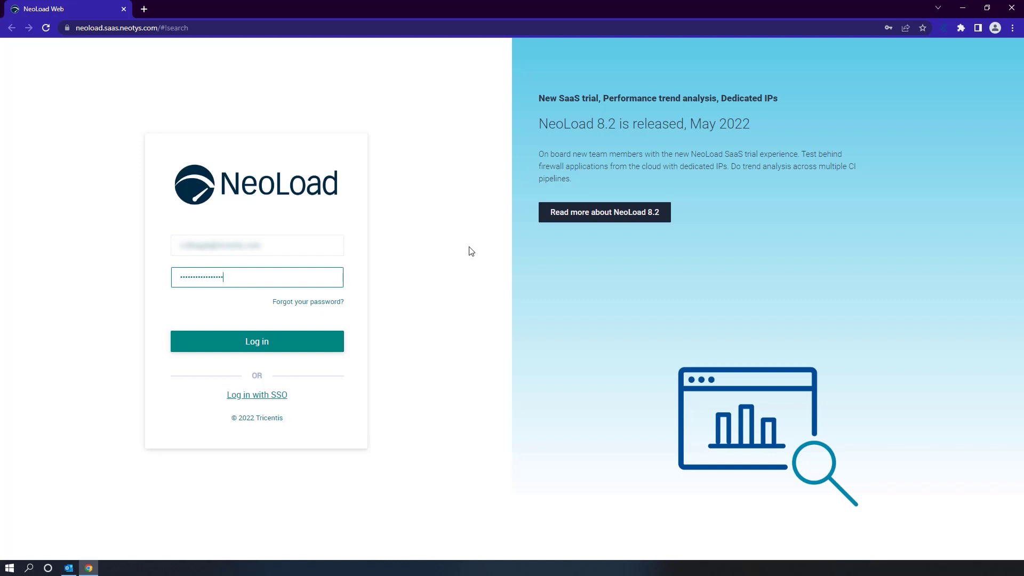
left_click(301, 307)
left_click(529, 325)
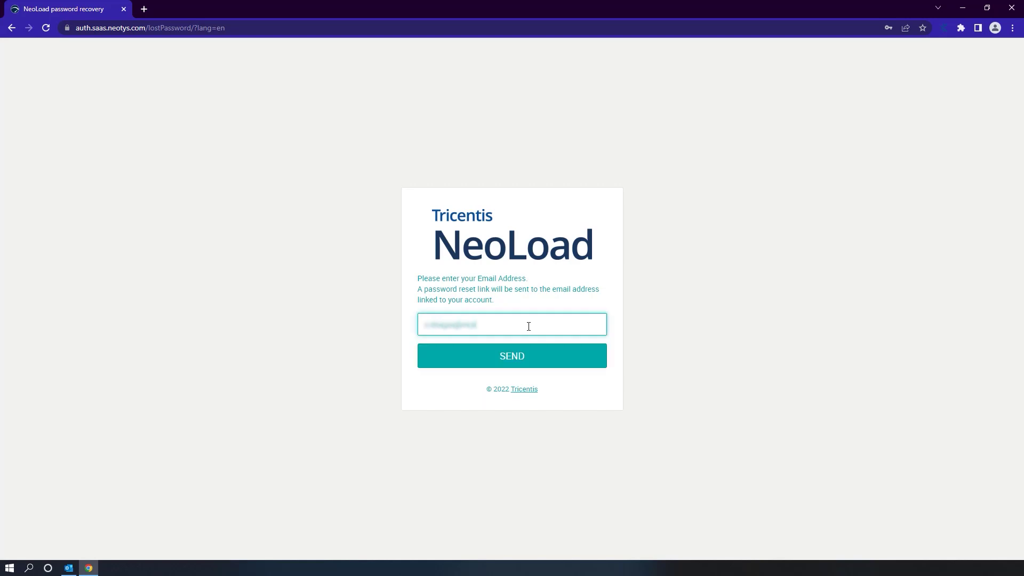
left_click(547, 361)
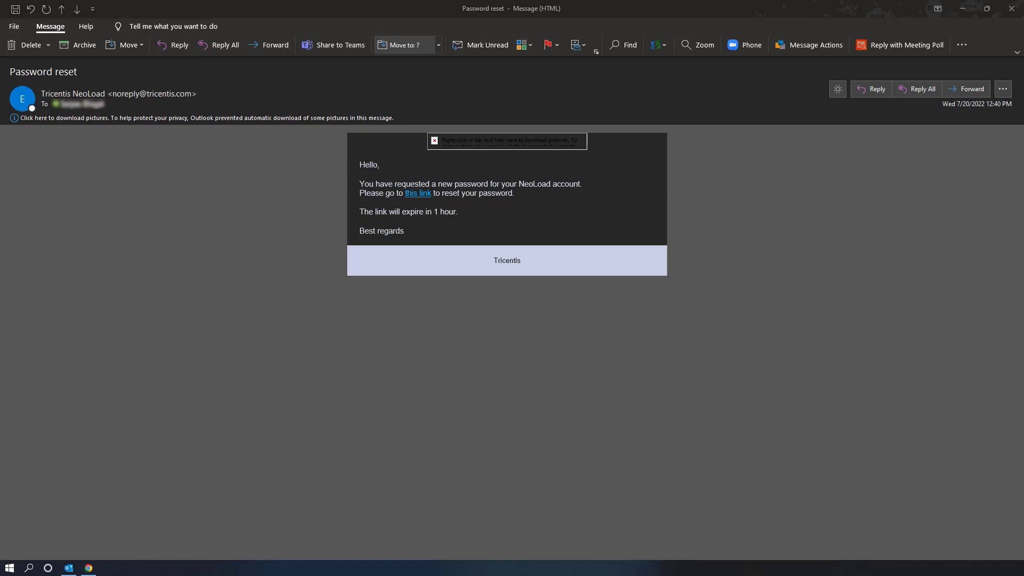
- Set and confirm a new password from the reset link, then sign in to NeoLoad Web
left_click(419, 193)
type("********")
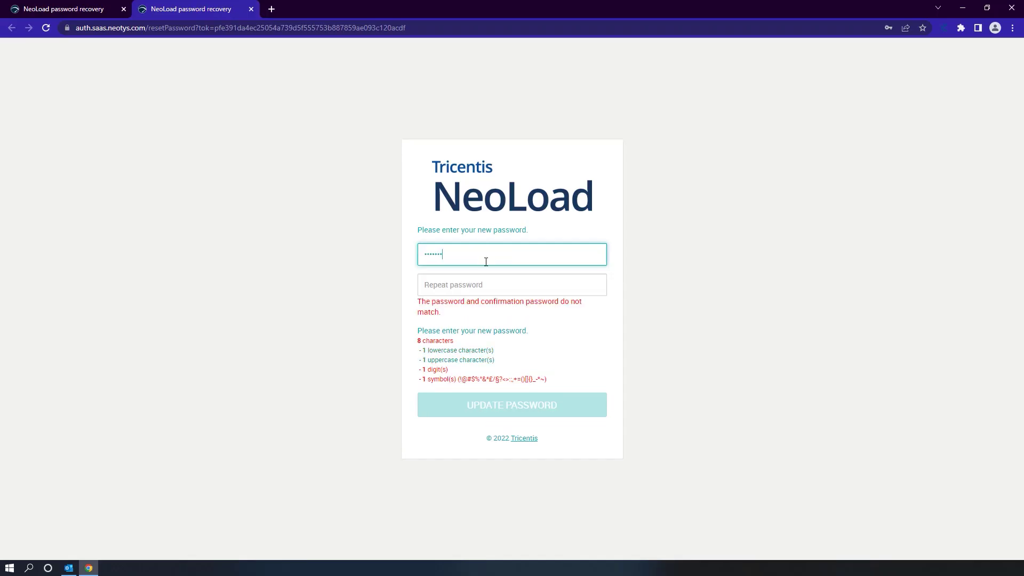
type("******")
left_click(478, 284)
type("**************")
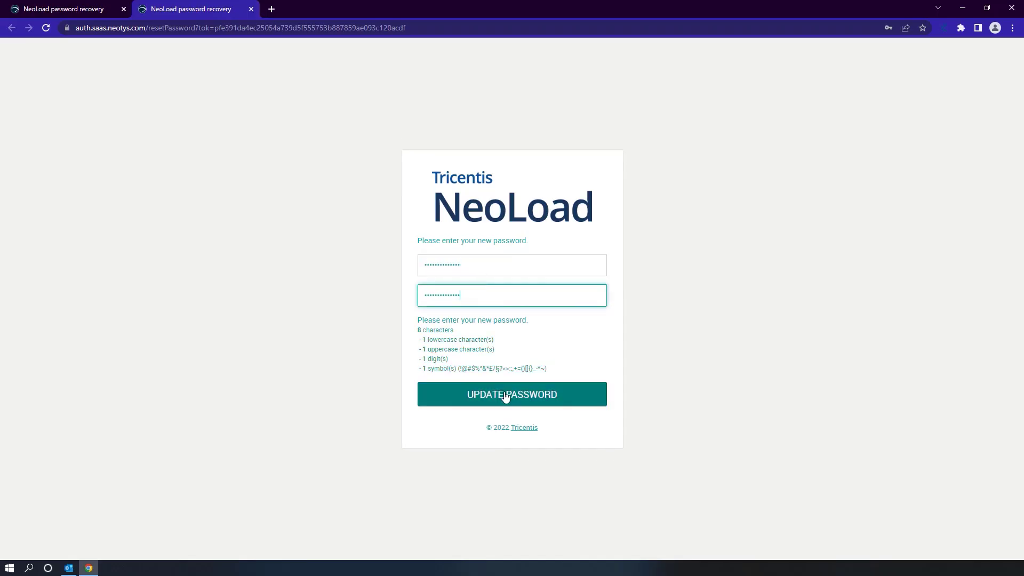
left_click(507, 393)
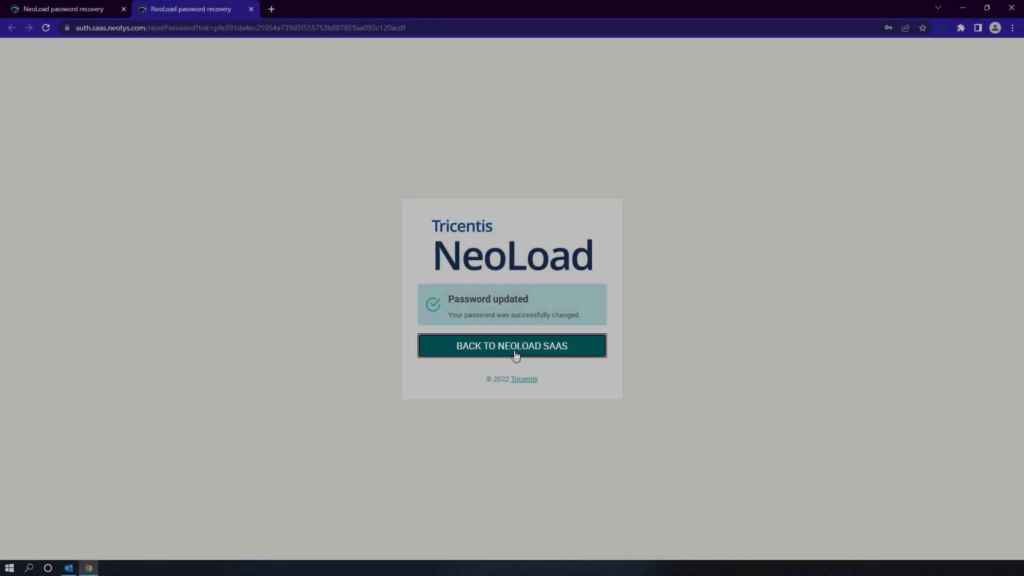
left_click(513, 352)
left_click(288, 246)
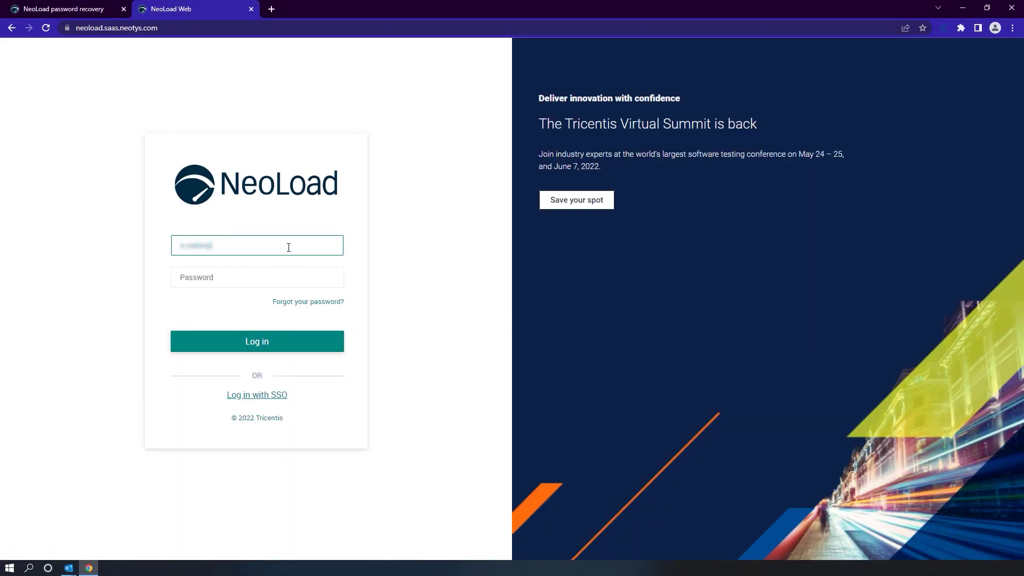
key("Tab")
type("*****")
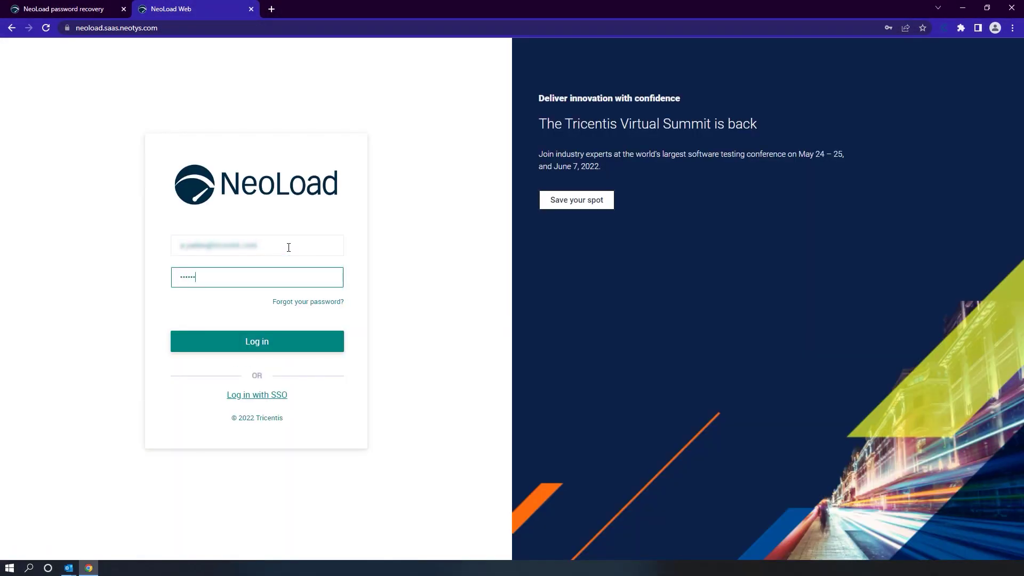
type("********")
left_click(260, 344)
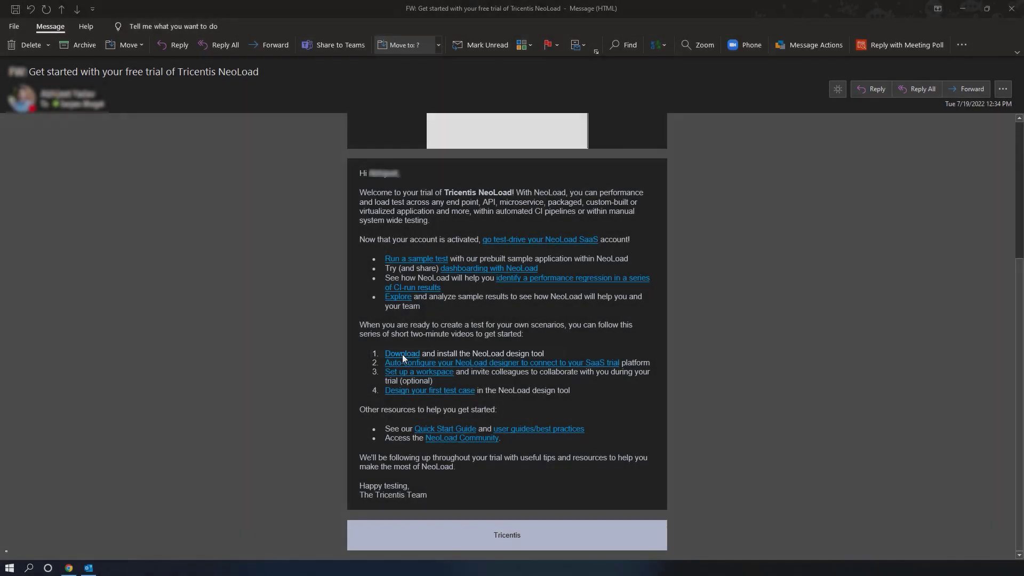
- Go from the welcome email's Download link to the Support Hub's NeoLoad Downloads list
left_click(403, 355)
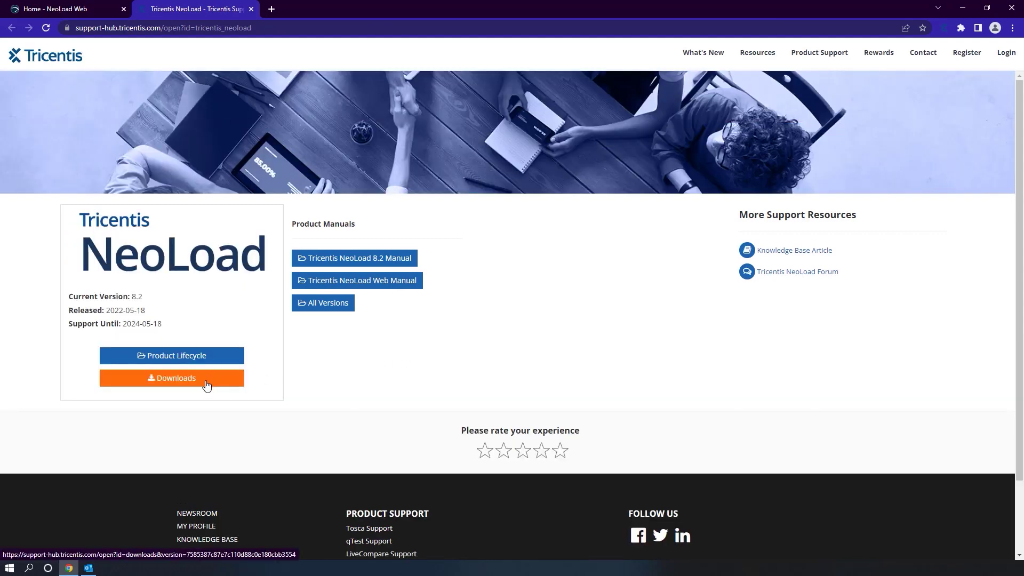
left_click(206, 385)
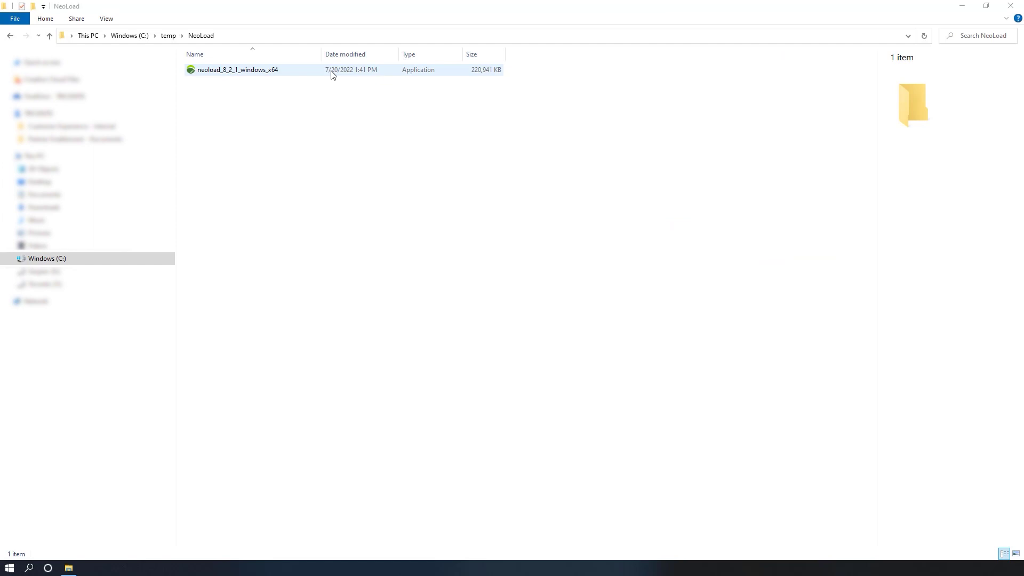
- Launch the NeoLoad installer, confirm the language and accept the license terms
double_click(330, 71)
left_click(612, 187)
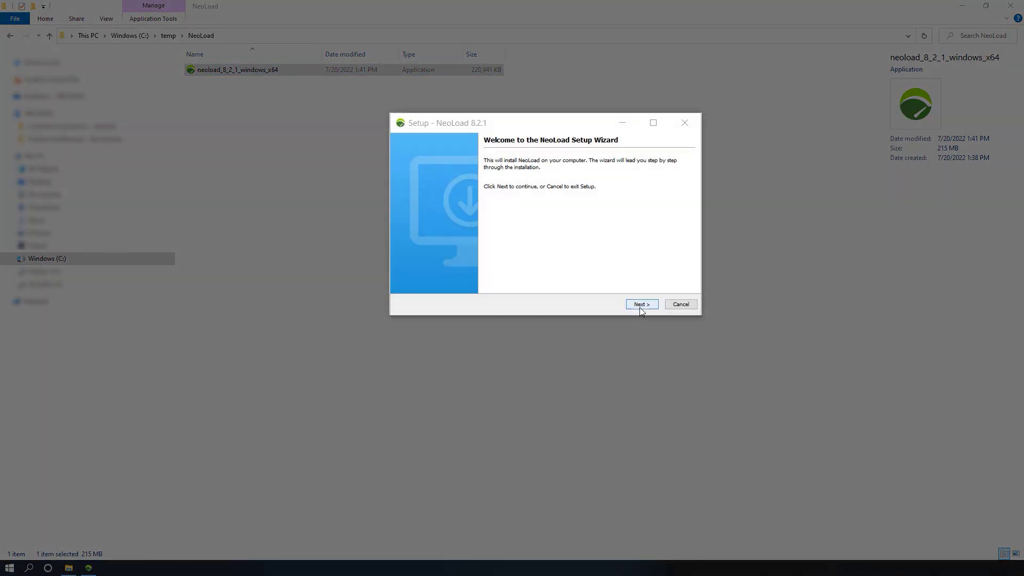
left_click(640, 306)
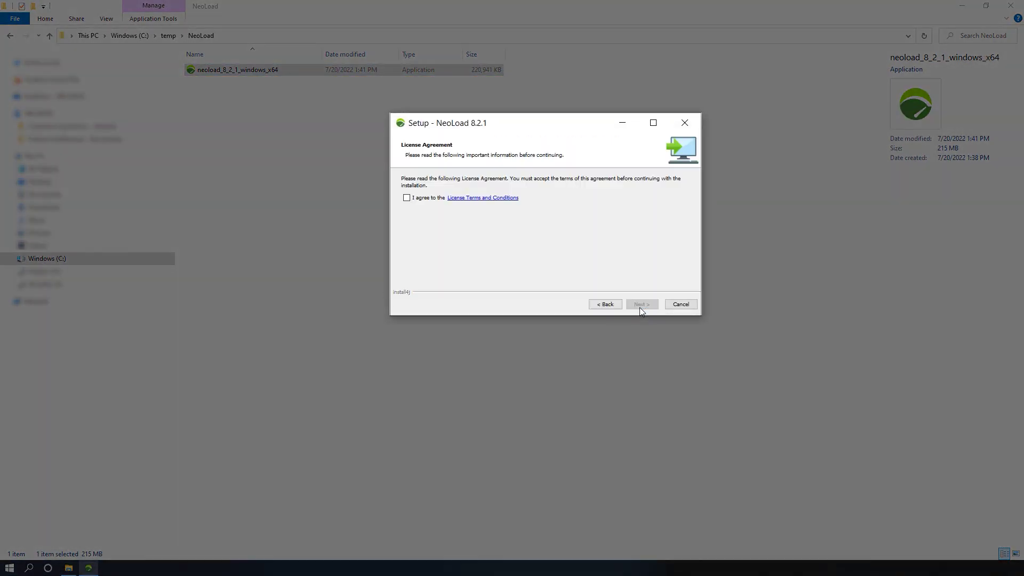
left_click(406, 197)
left_click(639, 306)
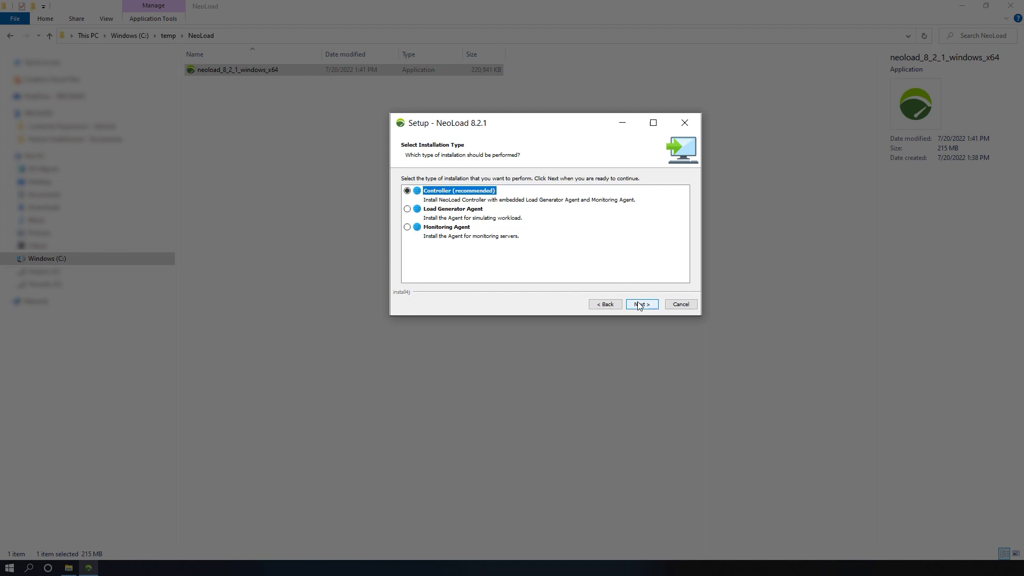
- Install the Controller with WAN emulation in the default folder, then finish and launch NeoLoad
left_click(640, 306)
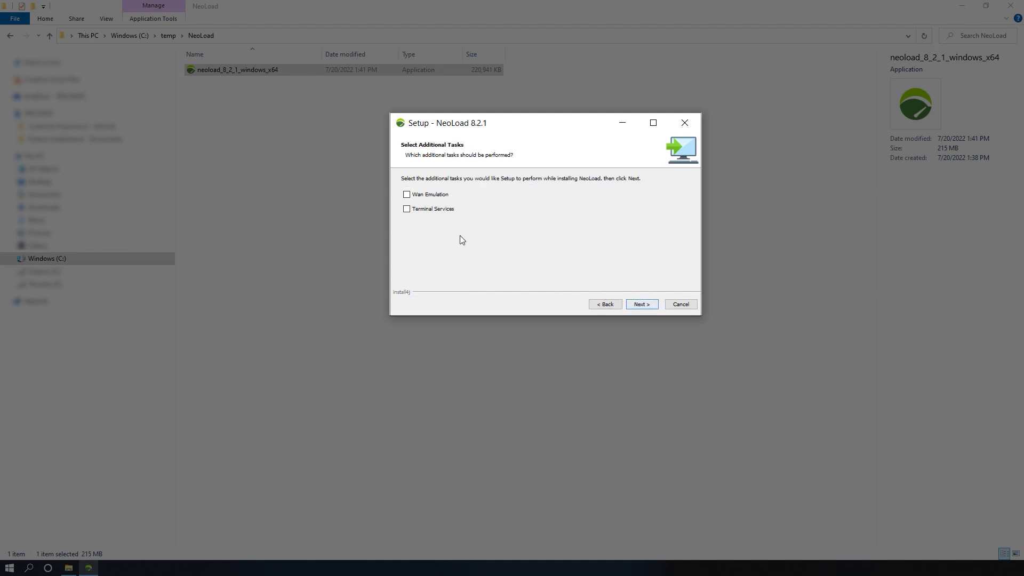
left_click(407, 195)
left_click(644, 304)
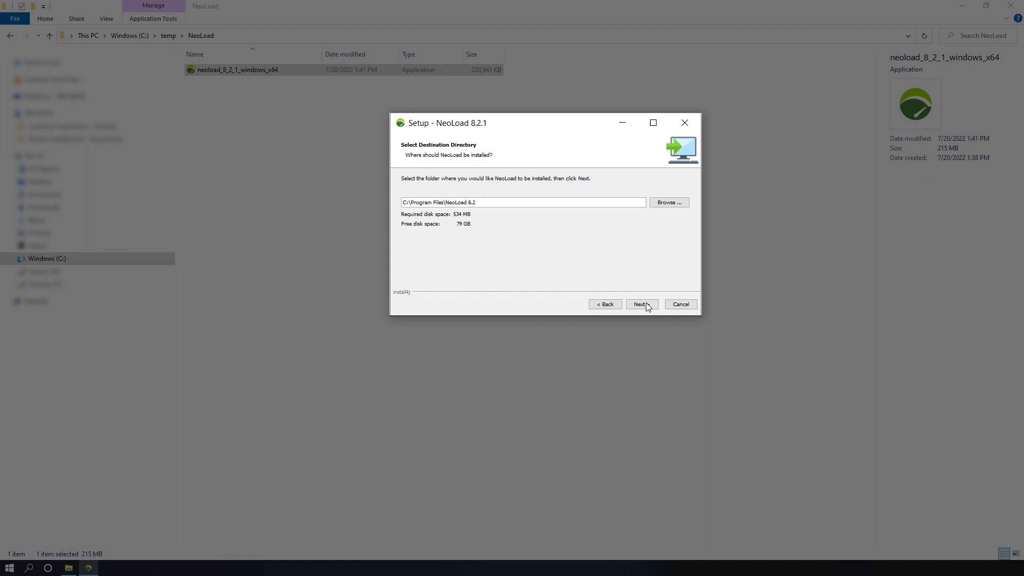
left_click(647, 307)
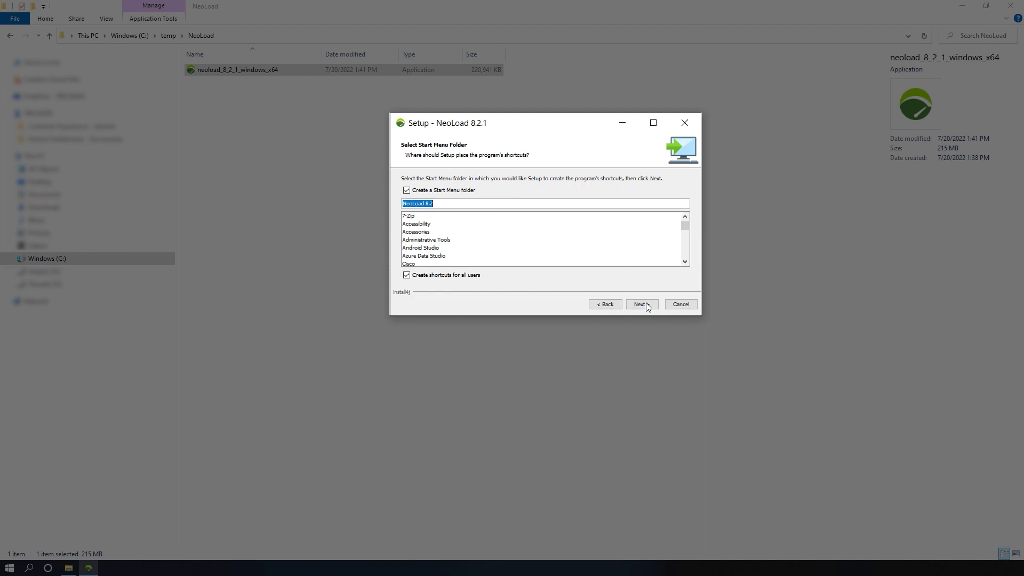
left_click(642, 305)
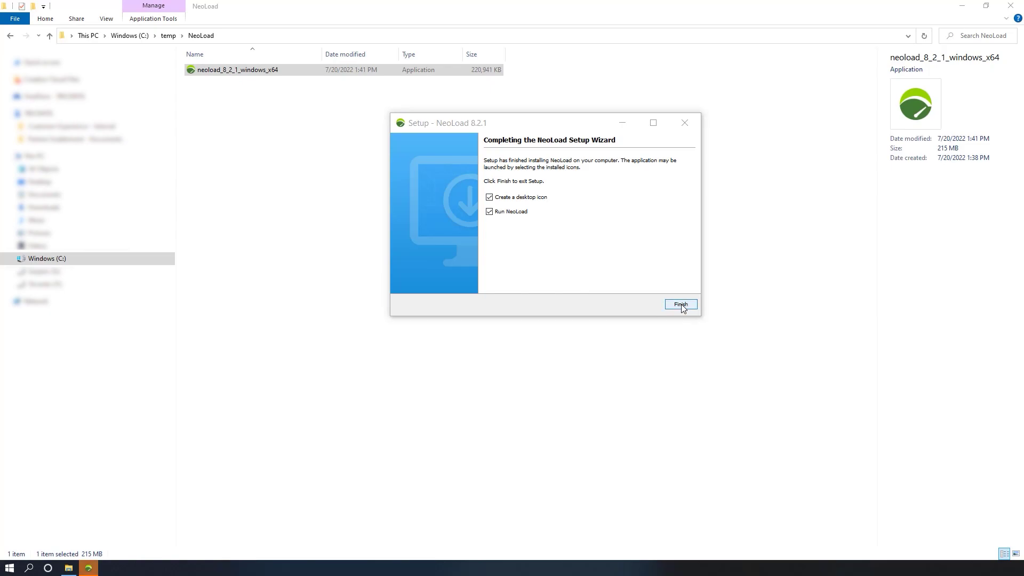
left_click(680, 306)
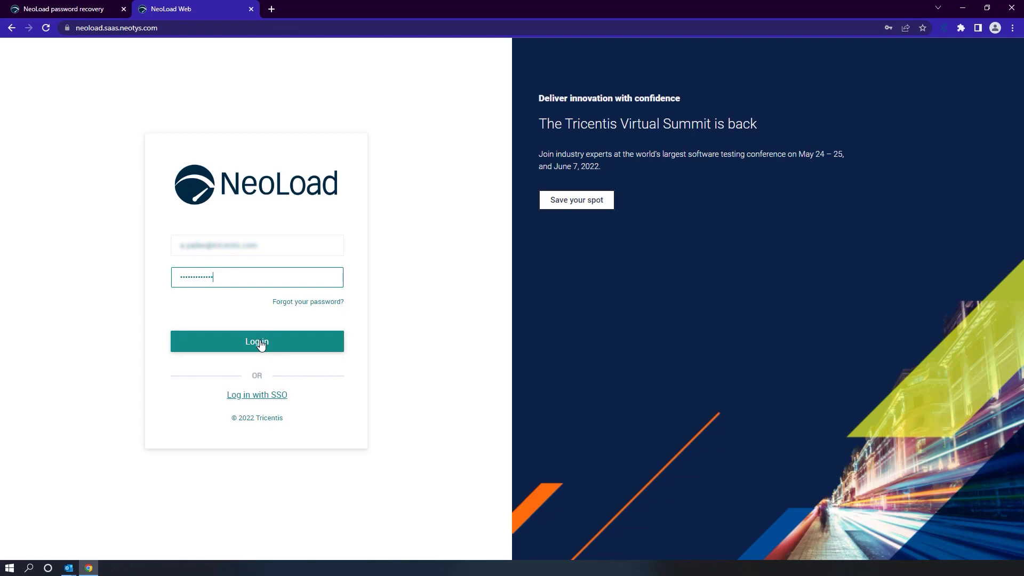
- Log in to NeoLoad Web and generate an access token on the Profile page
left_click(259, 344)
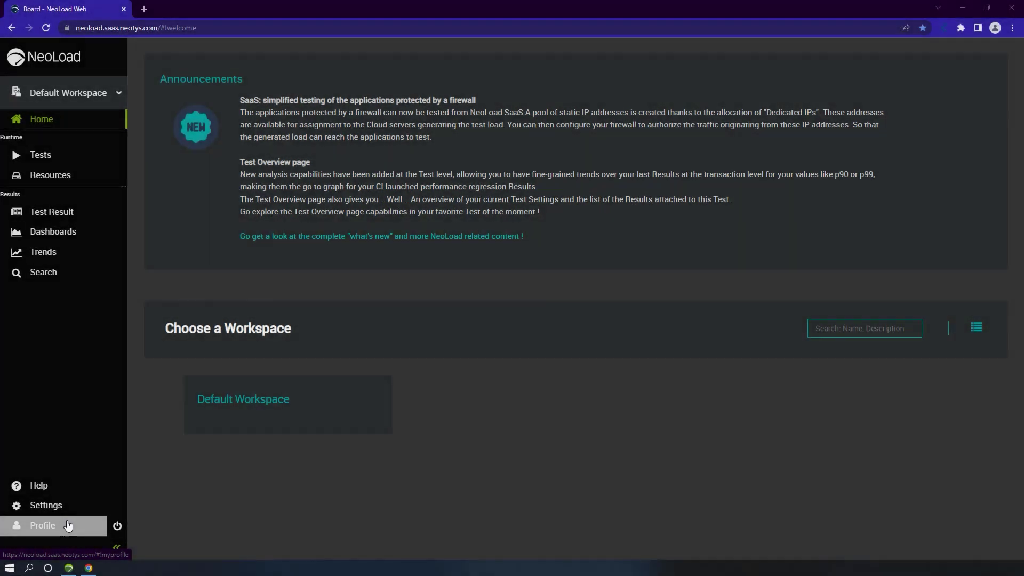
left_click(67, 526)
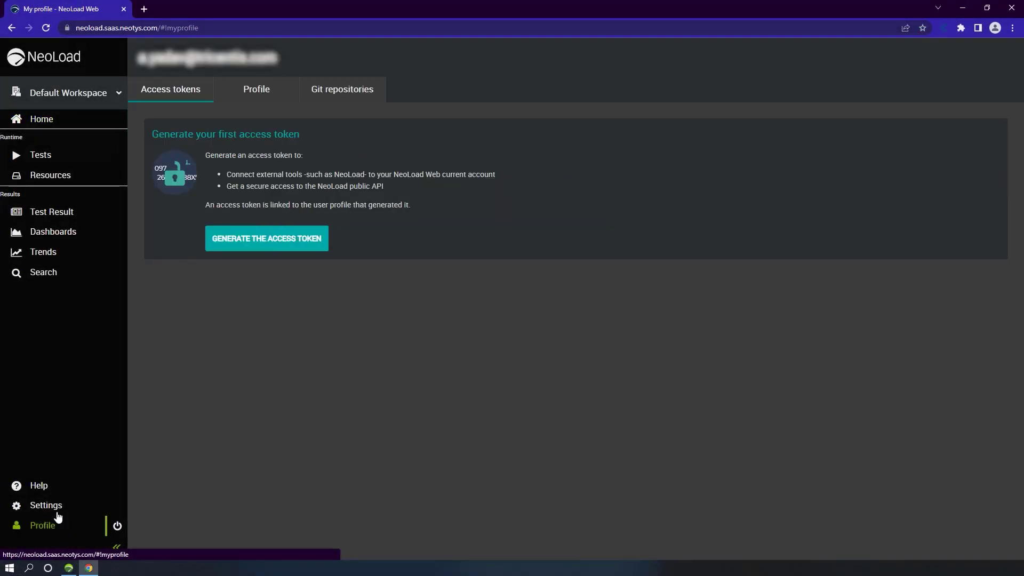
left_click(281, 244)
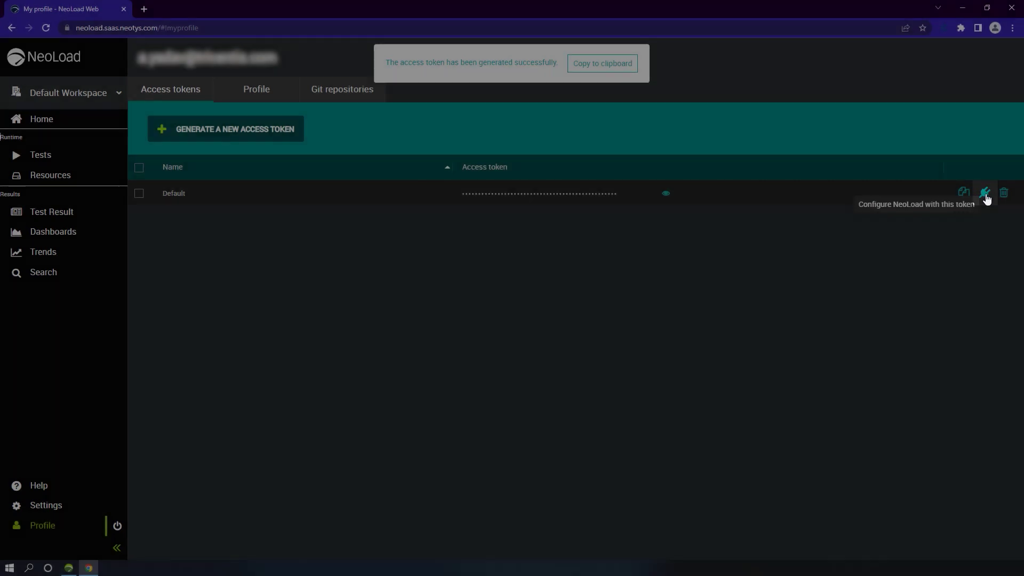
- Configure desktop NeoLoad with the Default token and let the browser launch NeoLoad
left_click(985, 195)
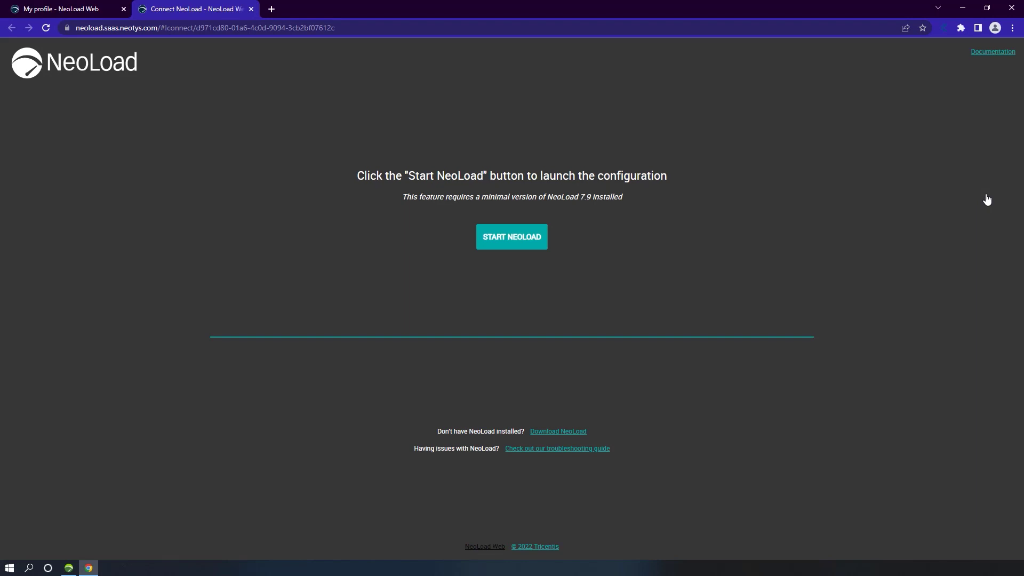
left_click(508, 239)
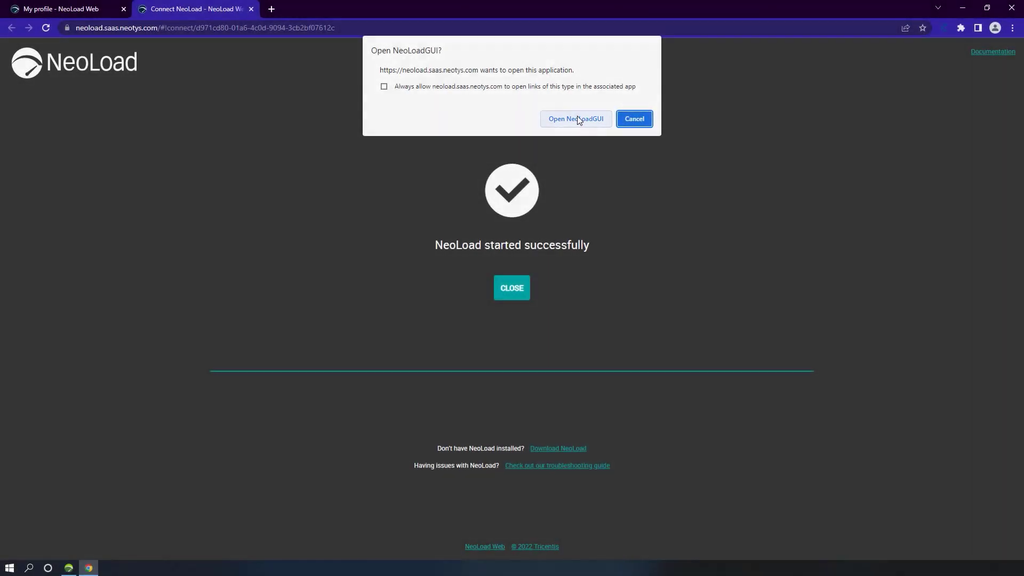
left_click(577, 118)
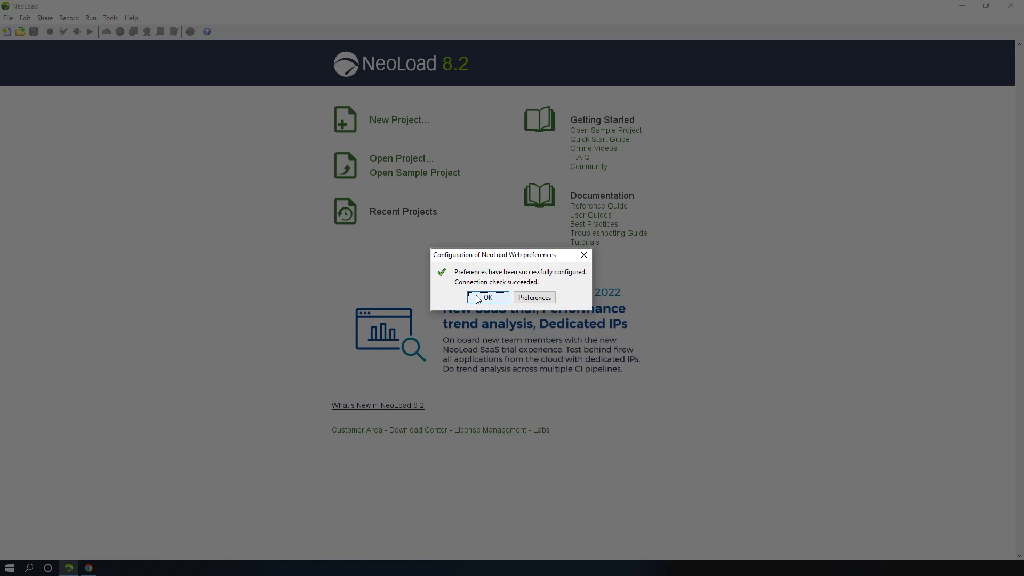
- Dismiss the 'Preferences have been successfully configured' confirmation with OK
left_click(477, 298)
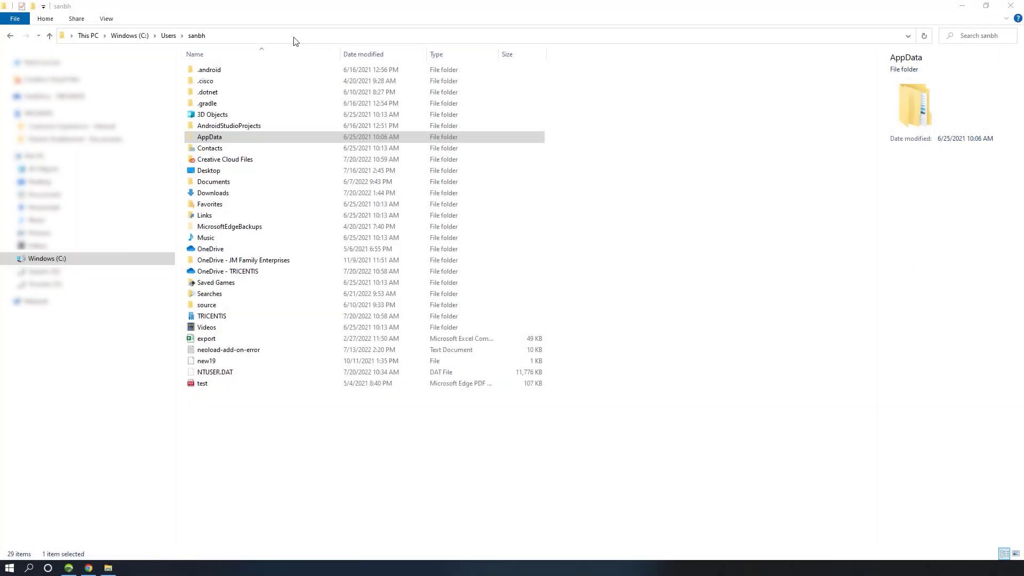
- Turn on Hidden items in File Explorer so the AppData folder shows
left_click(212, 139)
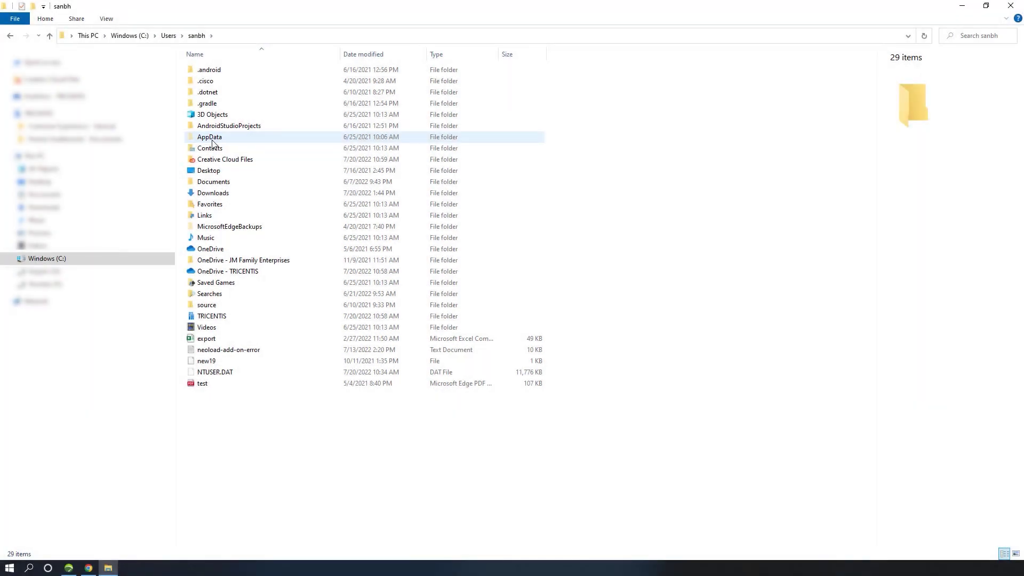
left_click(211, 139)
left_click(106, 19)
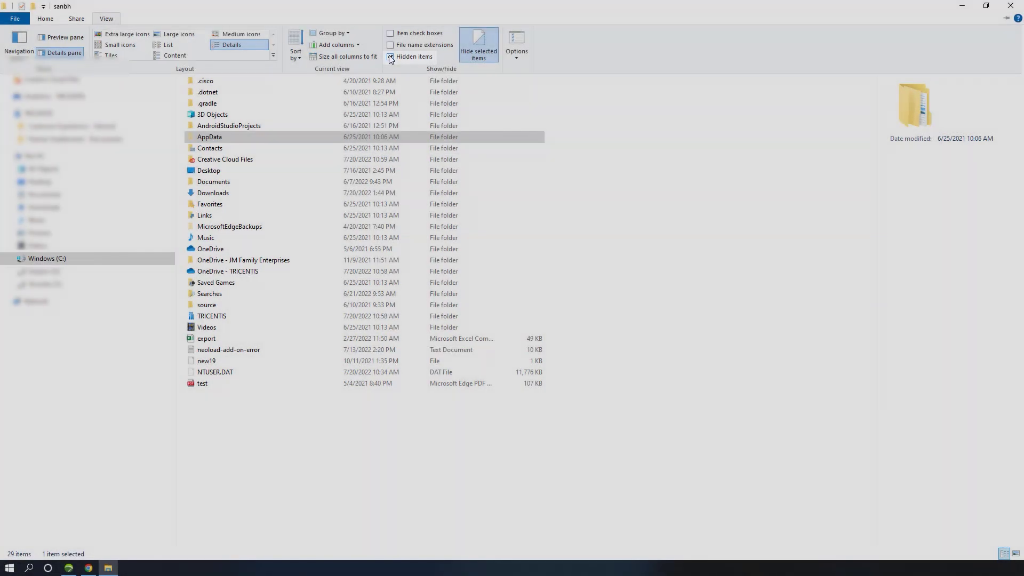
left_click(211, 141)
- Go to AppData\Roaming\Neotys\NeoLoad\v8.2\conf and select NeoLoad_Root_CA
double_click(211, 140)
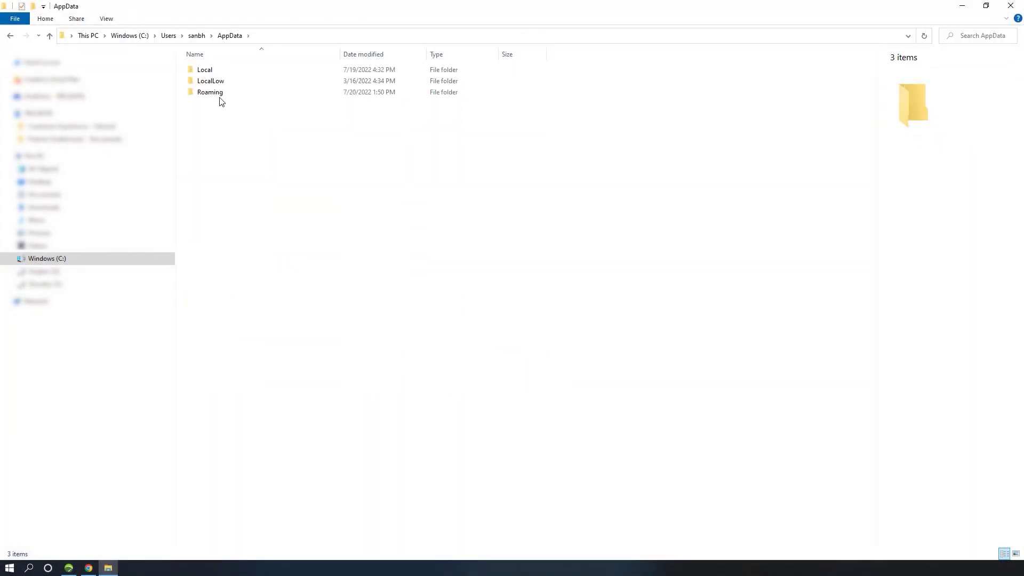
double_click(219, 95)
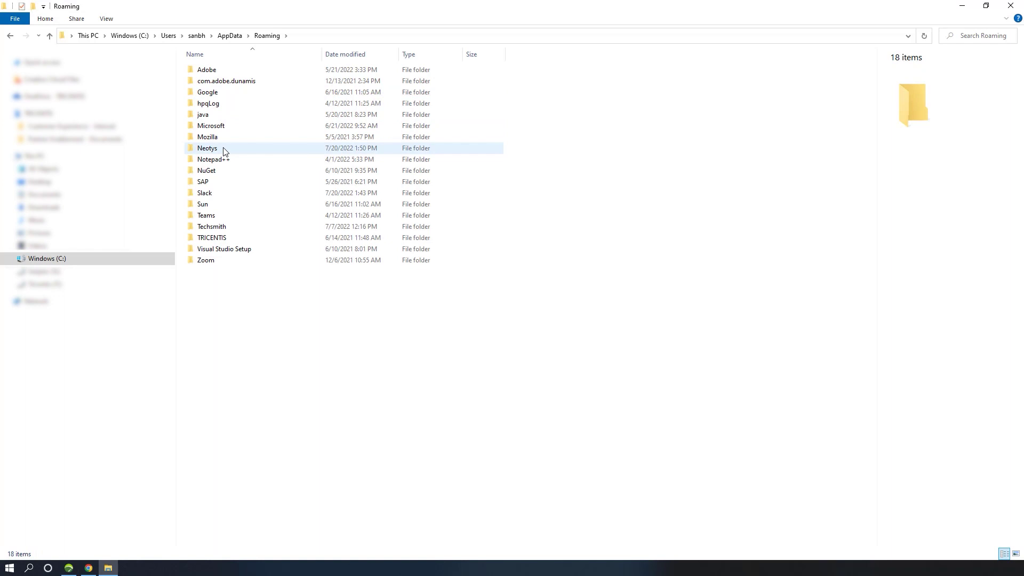
double_click(224, 151)
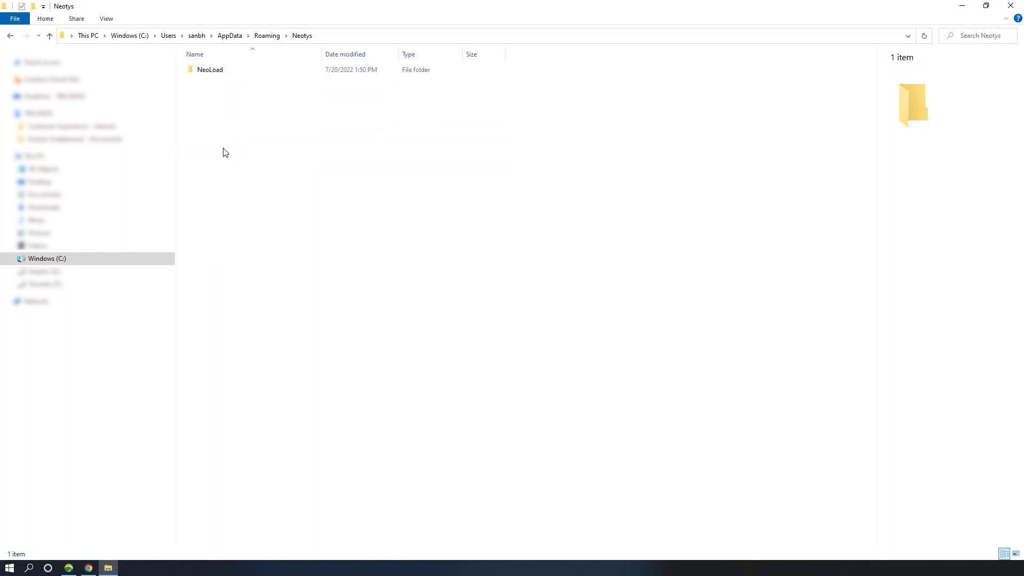
double_click(236, 71)
left_click(236, 72)
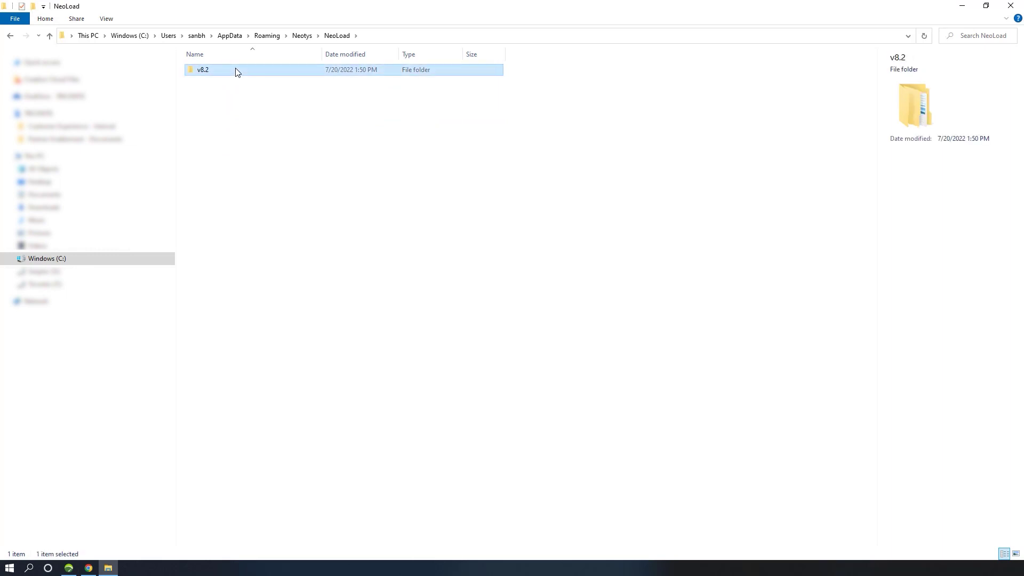
double_click(236, 71)
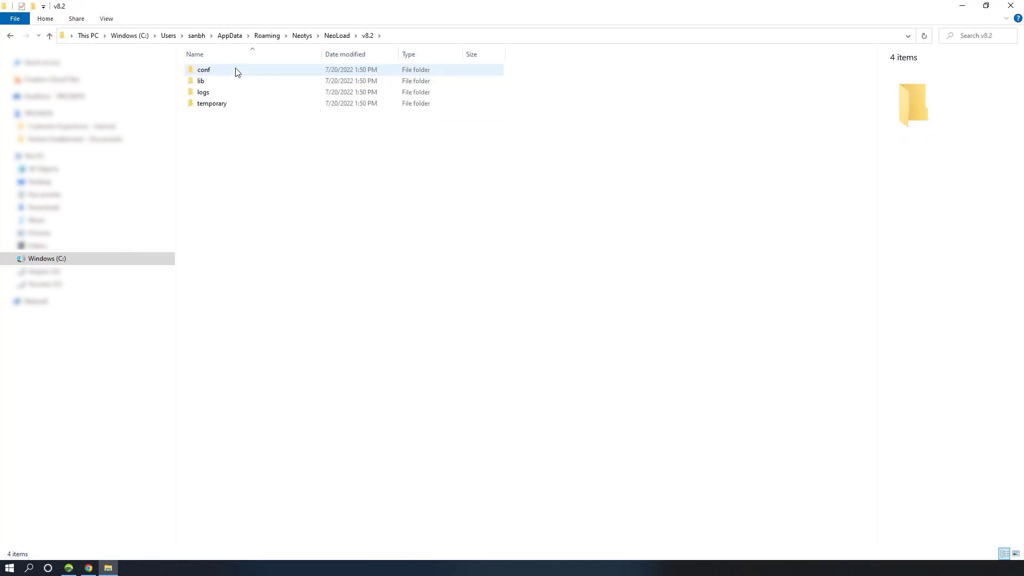
double_click(236, 72)
left_click(236, 139)
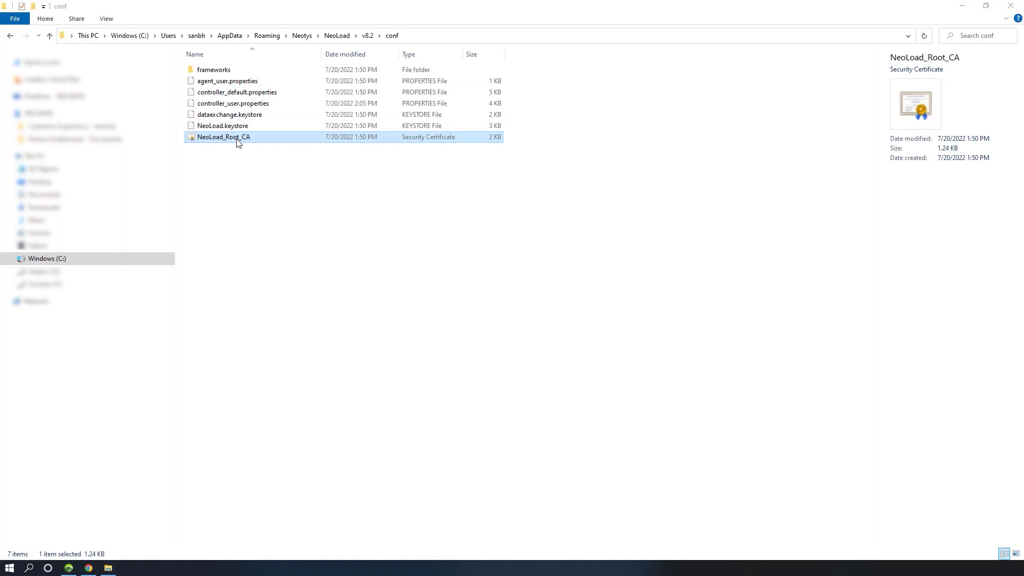
- Install NeoLoad_Root_CA for Current User with automatic store selection and finish the wizard
double_click(237, 139)
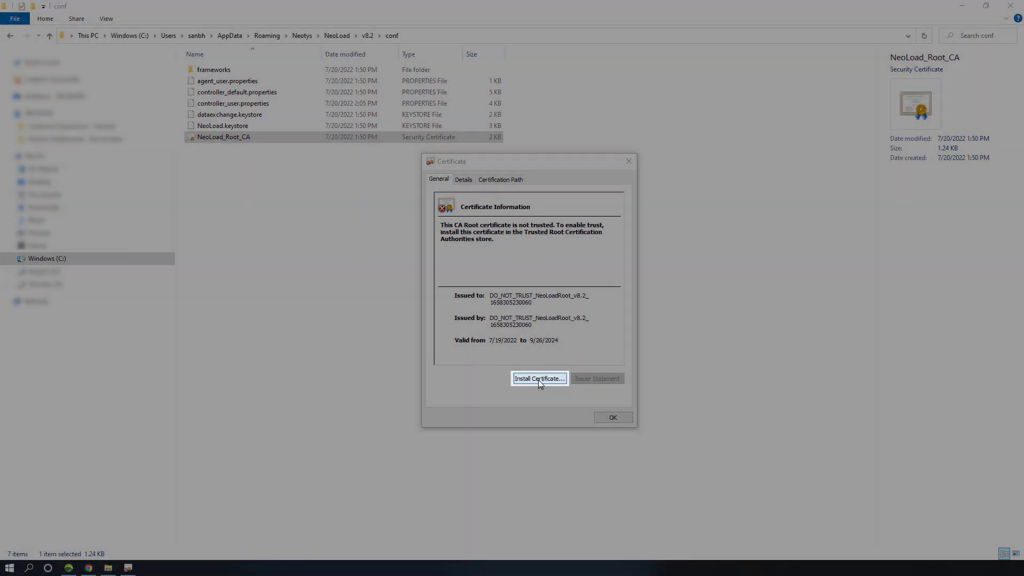
left_click(538, 379)
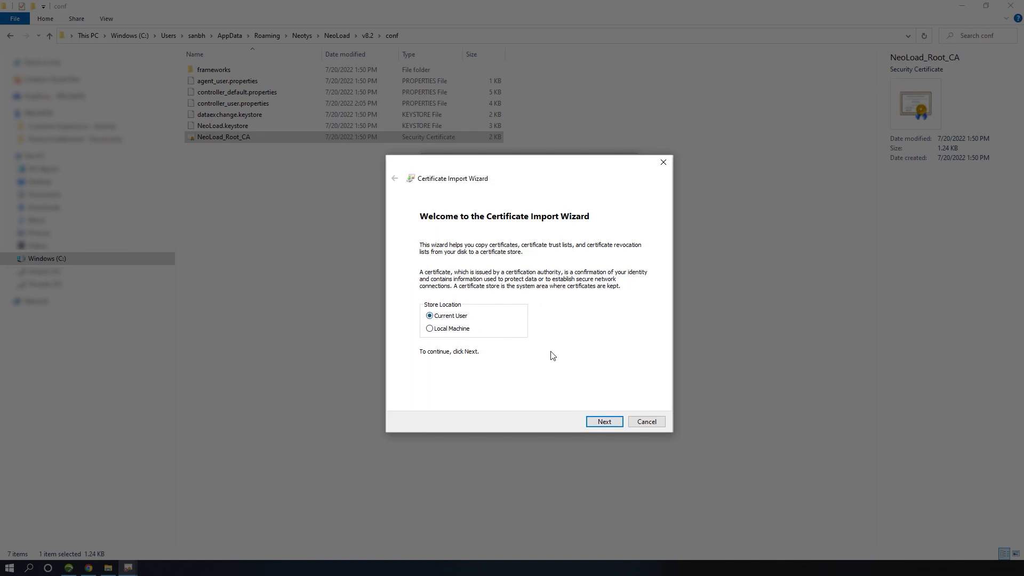
left_click(605, 422)
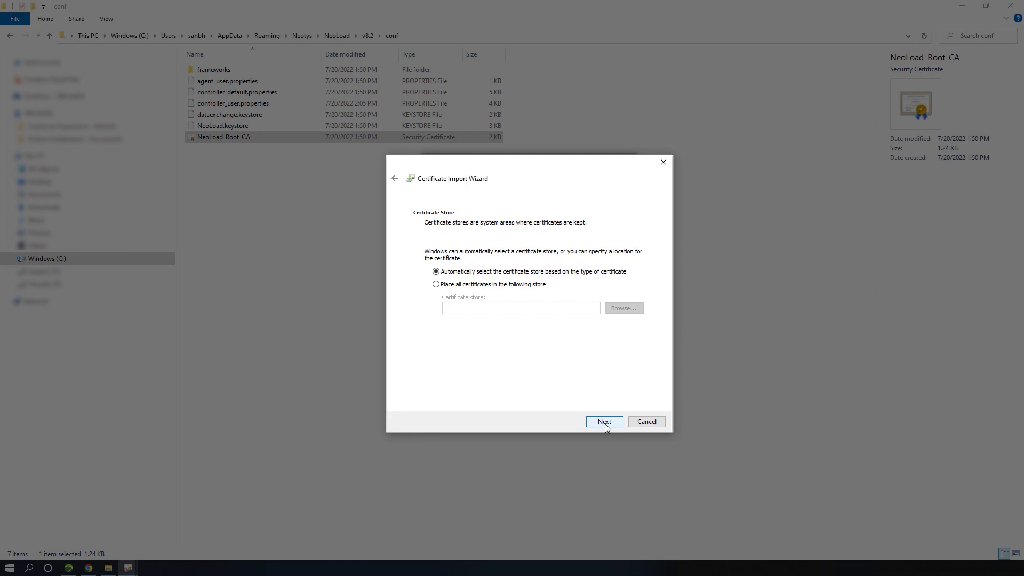
left_click(605, 422)
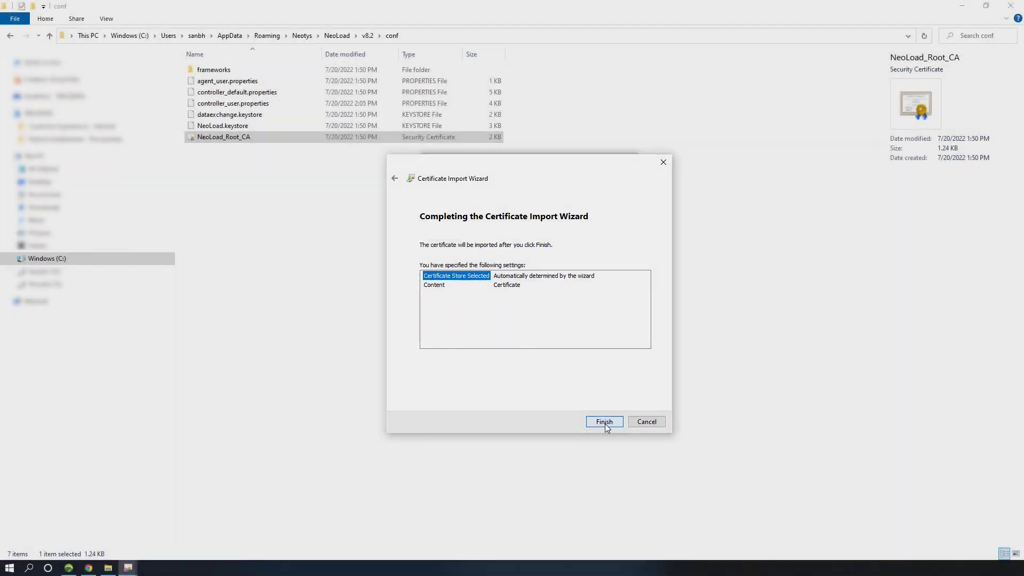
left_click(605, 423)
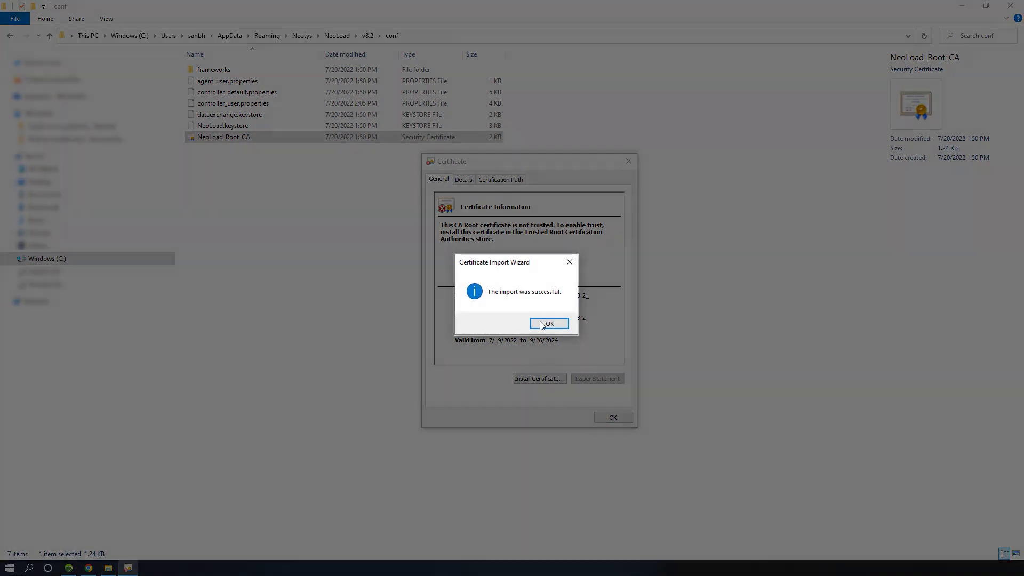